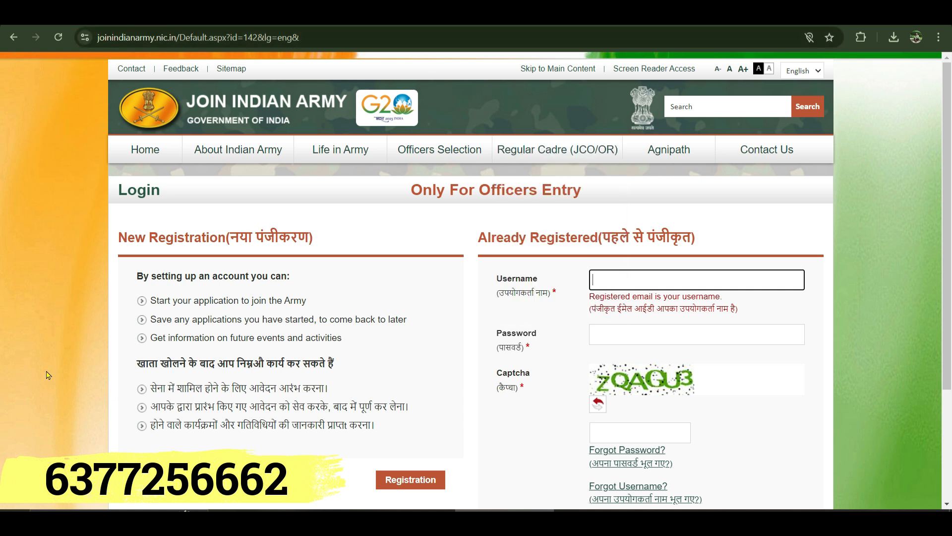
Step: Start a new officer entry registration and proceed past the required items notice and the instructions to the Personal Details form
{"action": "scroll", "coordinate": [519, 461], "scroll_direction": "down", "scroll_amount": 3}
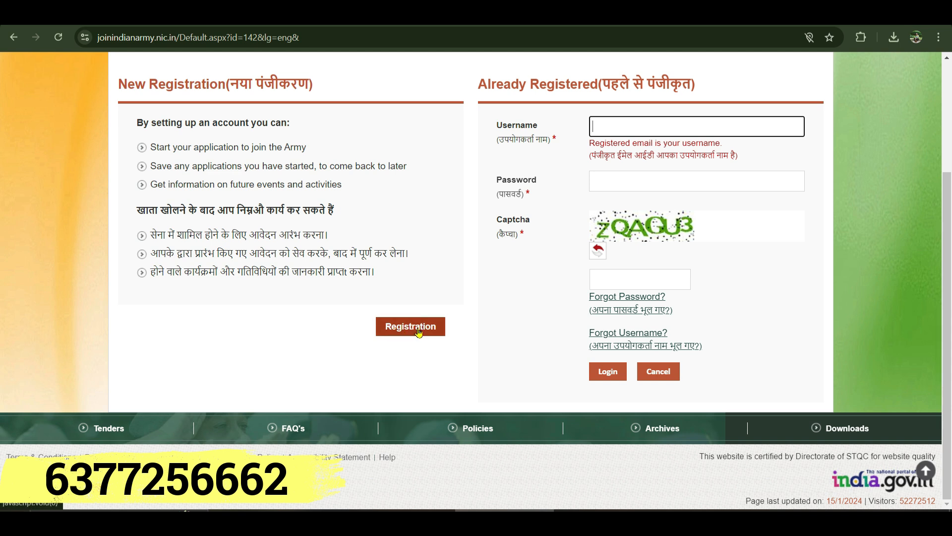
{"action": "left_click", "coordinate": [418, 330]}
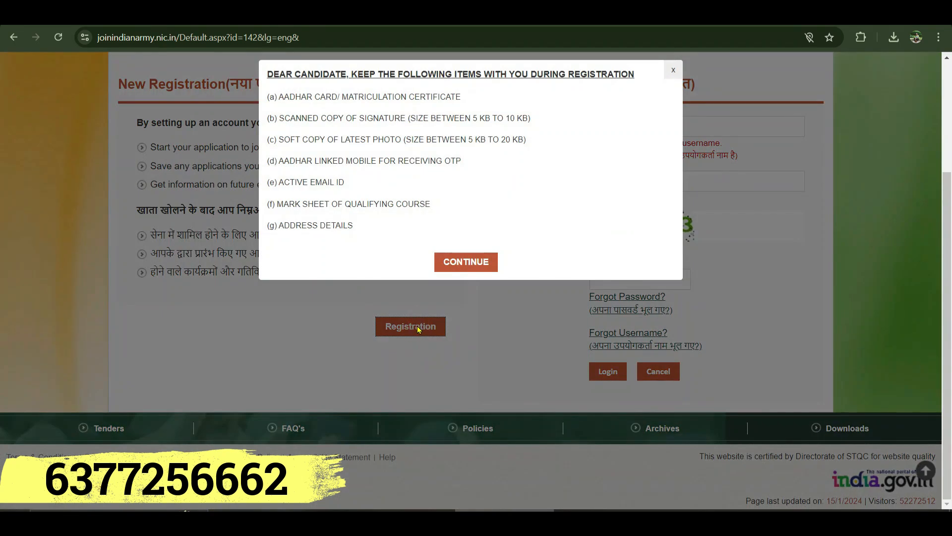
{"action": "left_click", "coordinate": [462, 265]}
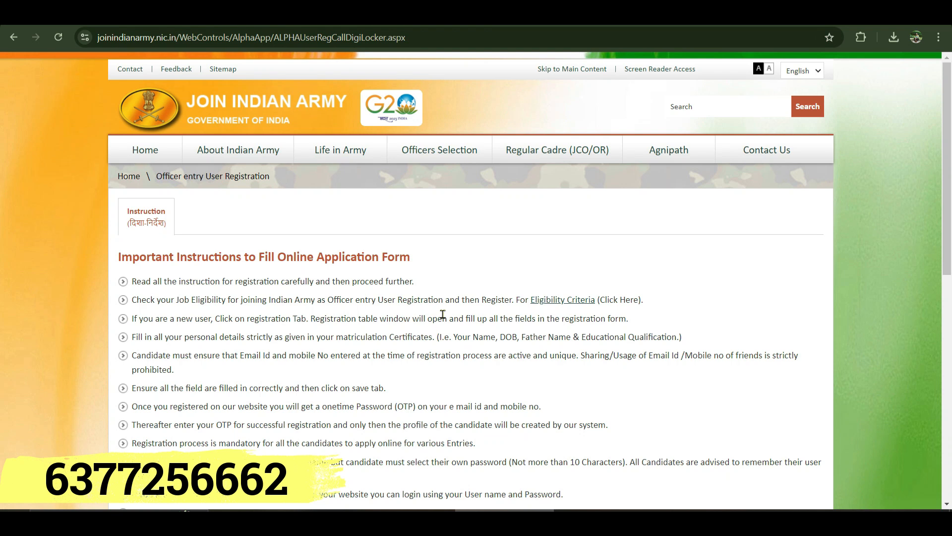
{"action": "scroll", "coordinate": [445, 316], "scroll_direction": "down", "scroll_amount": 10}
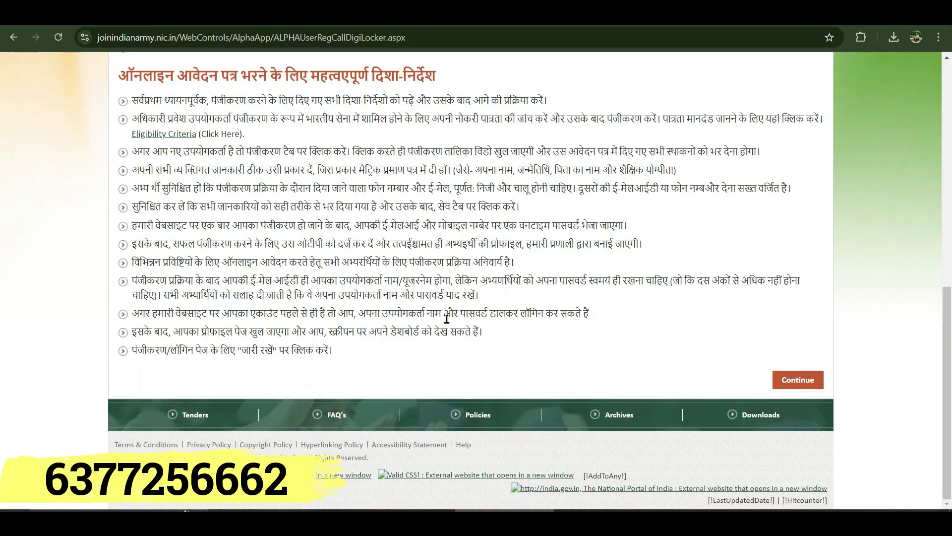
{"action": "left_click", "coordinate": [811, 391]}
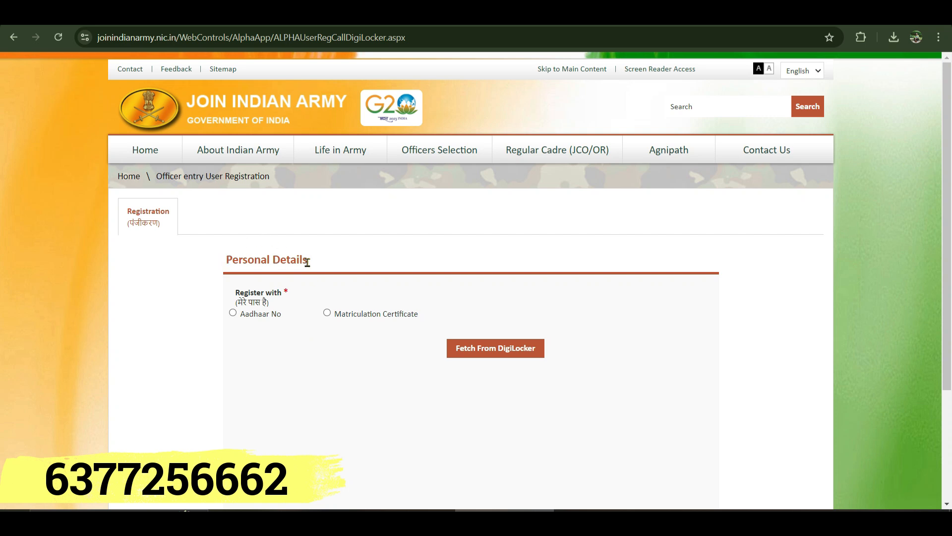
Step: Register with Aadhaar No, acknowledge the name and birth date notice, and fetch the details from DigiLocker, allowing data sharing with JIA Recruitment
{"action": "left_click", "coordinate": [233, 314]}
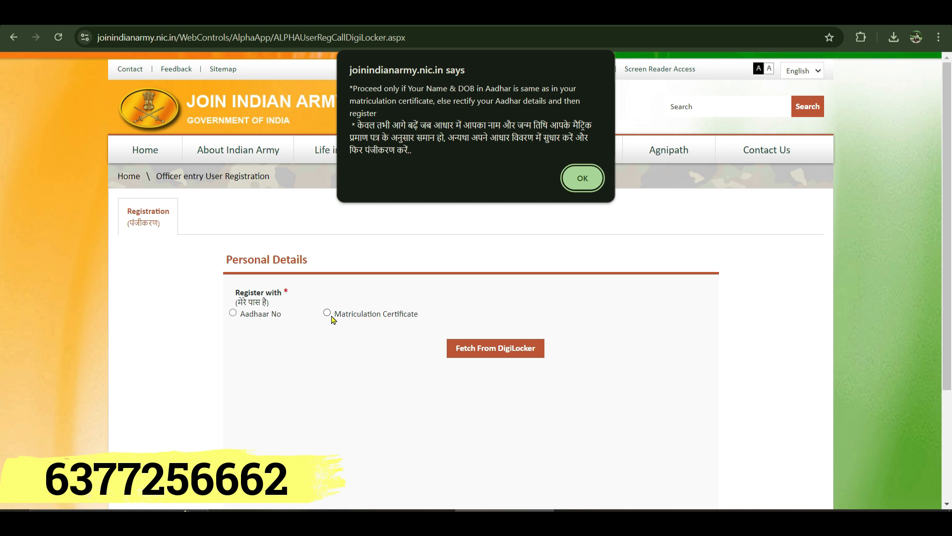
{"action": "left_click", "coordinate": [583, 176]}
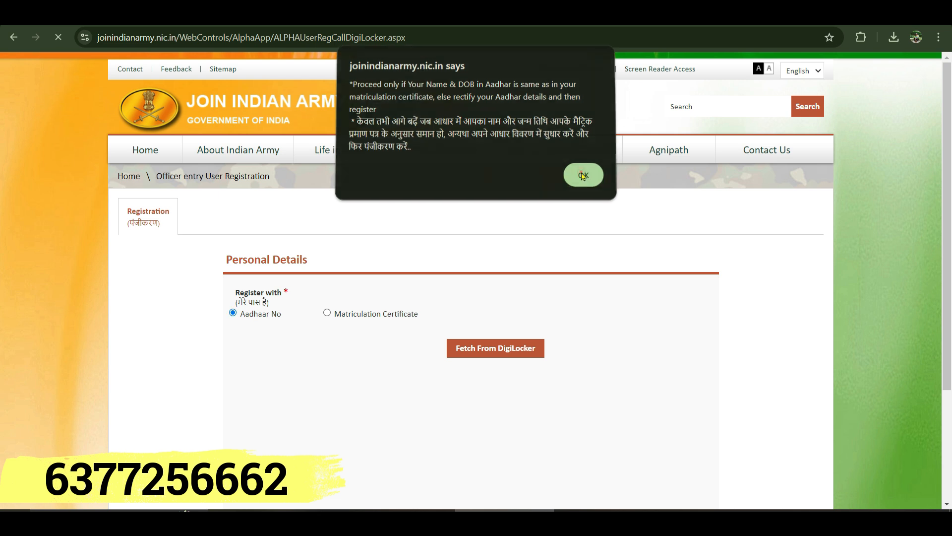
{"action": "left_click", "coordinate": [583, 177]}
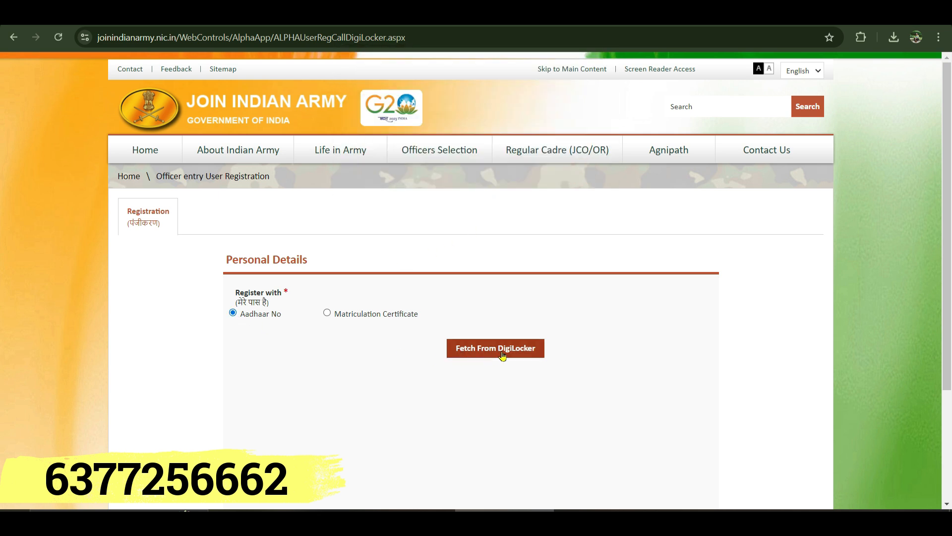
{"action": "left_click", "coordinate": [502, 354]}
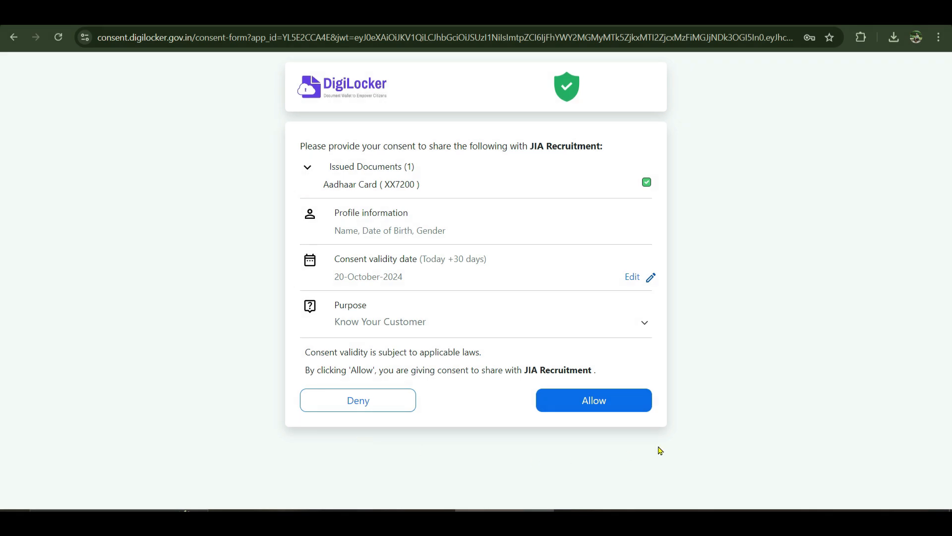
{"action": "left_click", "coordinate": [604, 403]}
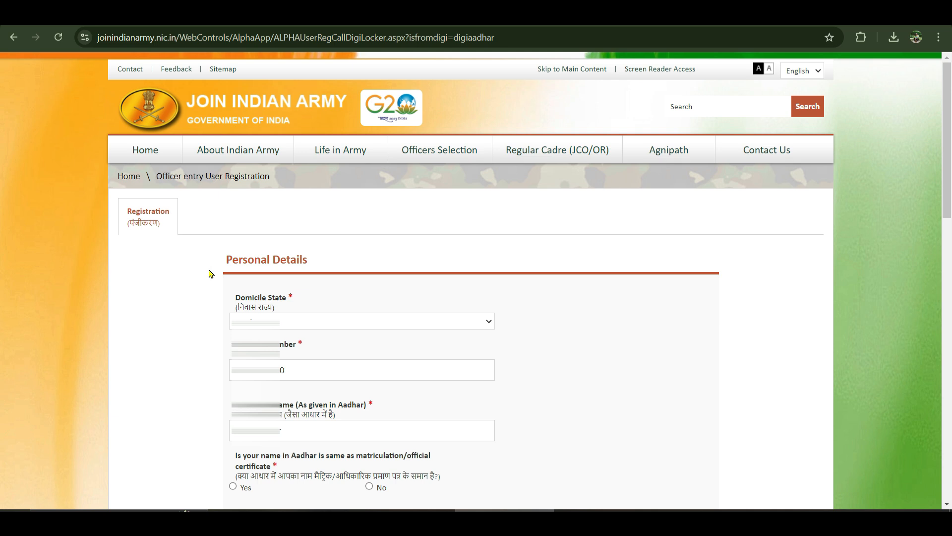
Step: Set the domicile state to BIHAR and answer Yes to the Aadhaar name matching the matriculation certificate
{"action": "scroll", "coordinate": [488, 290], "scroll_direction": "down", "scroll_amount": 3}
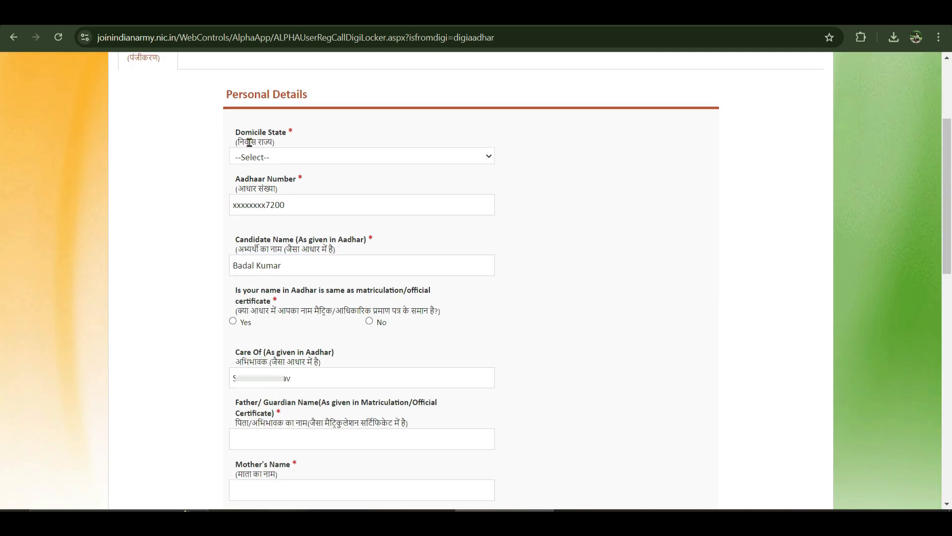
{"action": "left_click", "coordinate": [286, 156]}
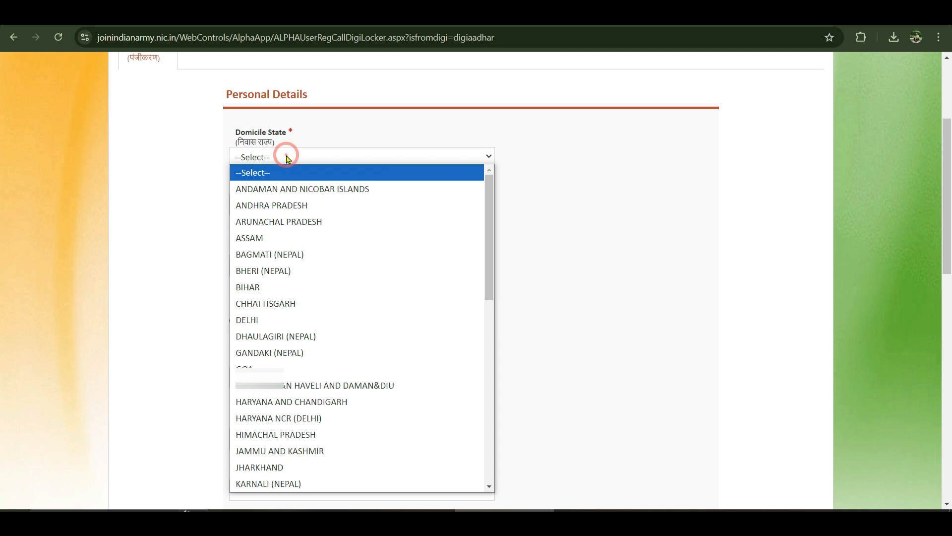
{"action": "left_click", "coordinate": [282, 292]}
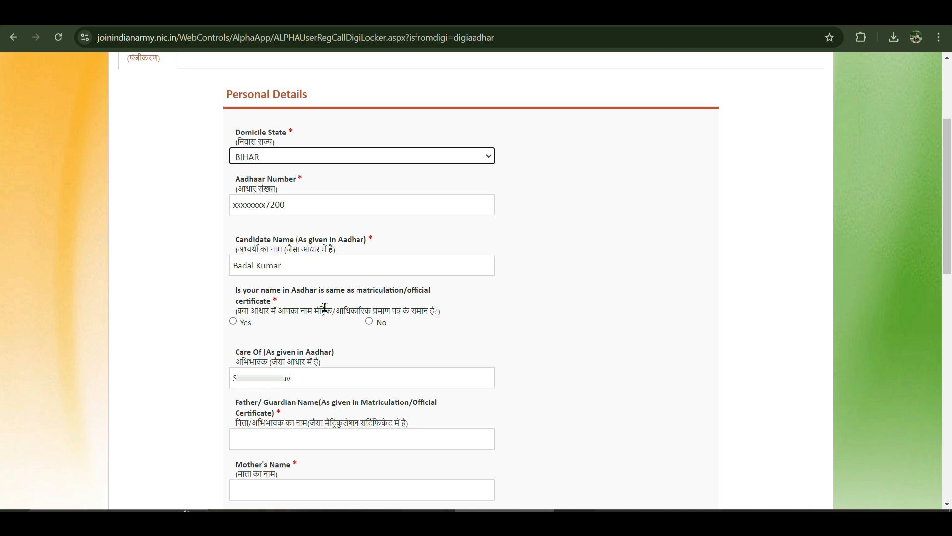
{"action": "left_click_drag", "start_coordinate": [234, 290], "coordinate": [288, 304]}
{"action": "left_click", "coordinate": [304, 328]}
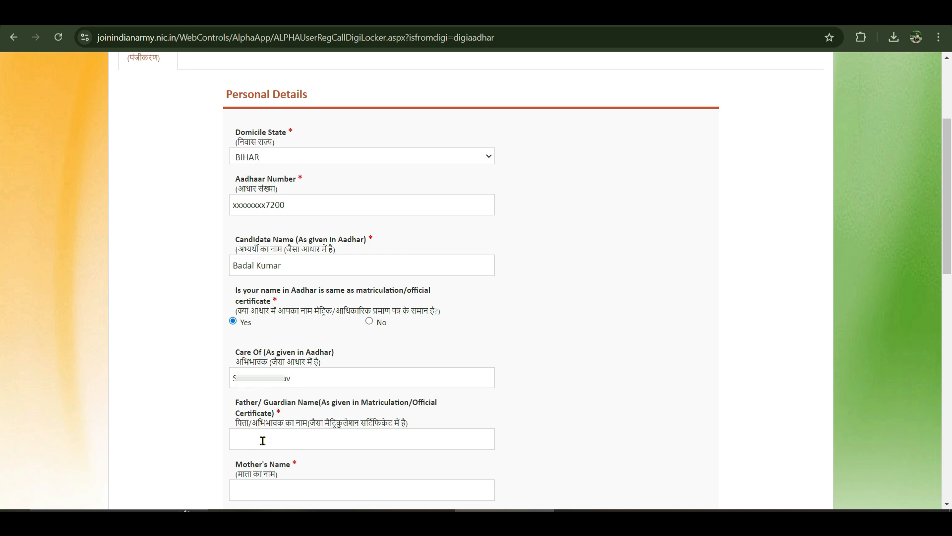
Step: Review the Care Of, father's/guardian's name and mother's name fields in the Personal Details form
{"action": "double_click", "coordinate": [238, 353]}
{"action": "left_click", "coordinate": [314, 384]}
{"action": "left_click", "coordinate": [351, 350]}
{"action": "left_click", "coordinate": [253, 445]}
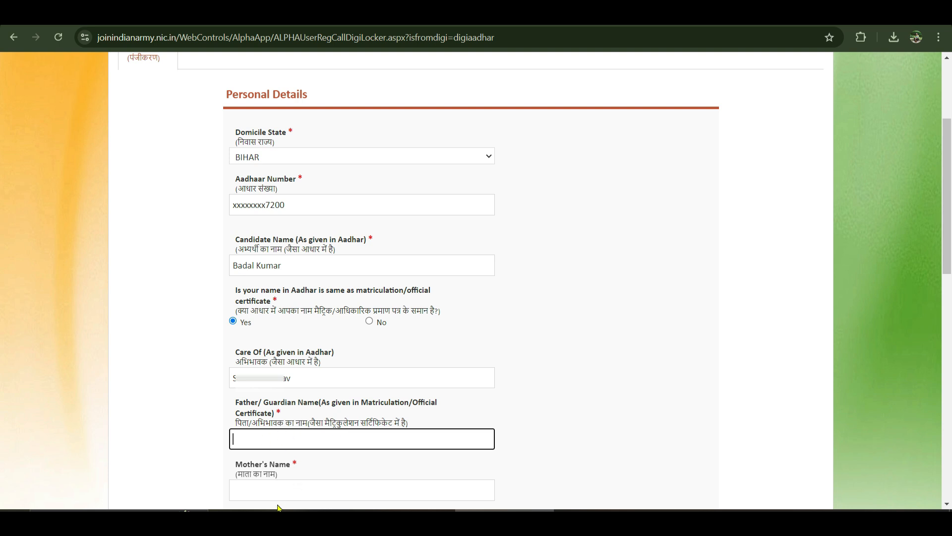
{"action": "left_click", "coordinate": [261, 494]}
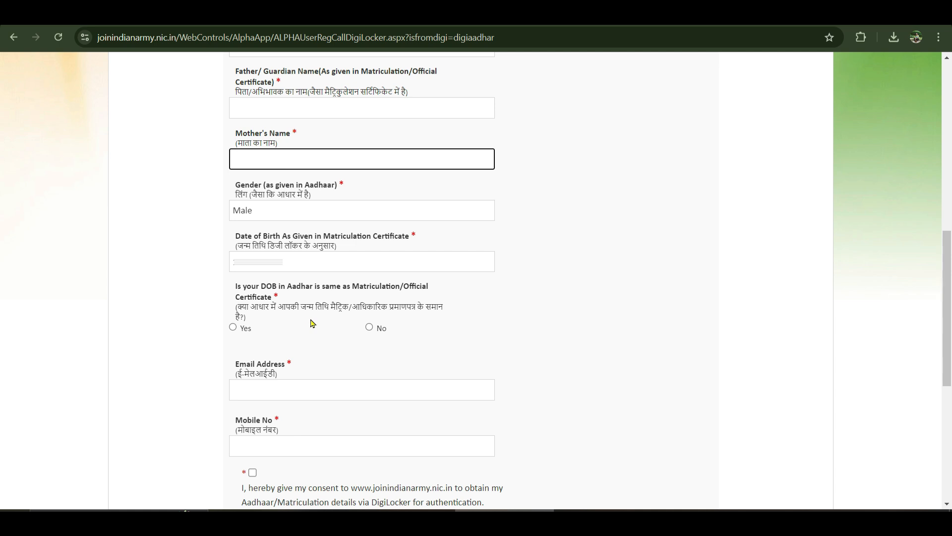
Step: Answer Yes to the Aadhaar date of birth matching the matriculation certificate, and go through the email and remaining fields
{"action": "left_click", "coordinate": [233, 327]}
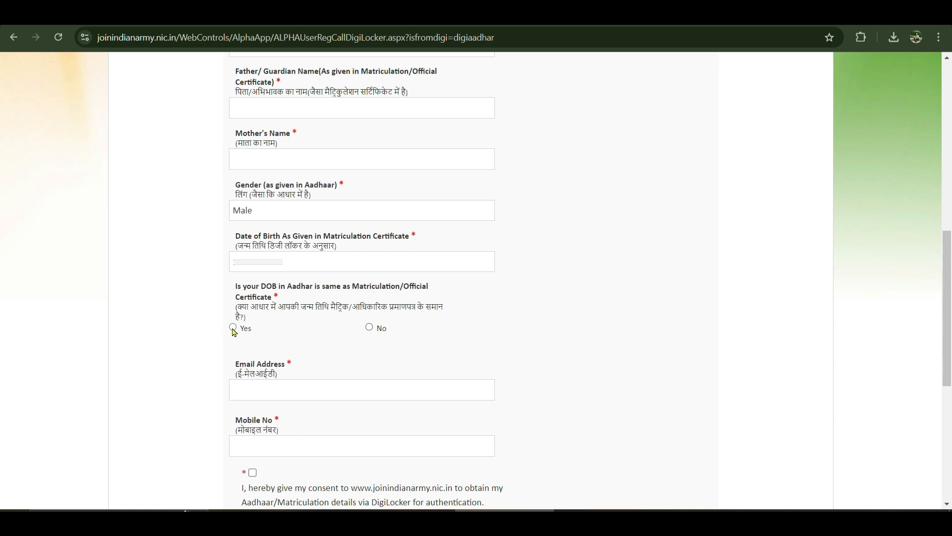
{"action": "left_click", "coordinate": [261, 395]}
{"action": "left_click", "coordinate": [563, 383]}
{"action": "scroll", "coordinate": [584, 406], "scroll_direction": "down", "scroll_amount": 6}
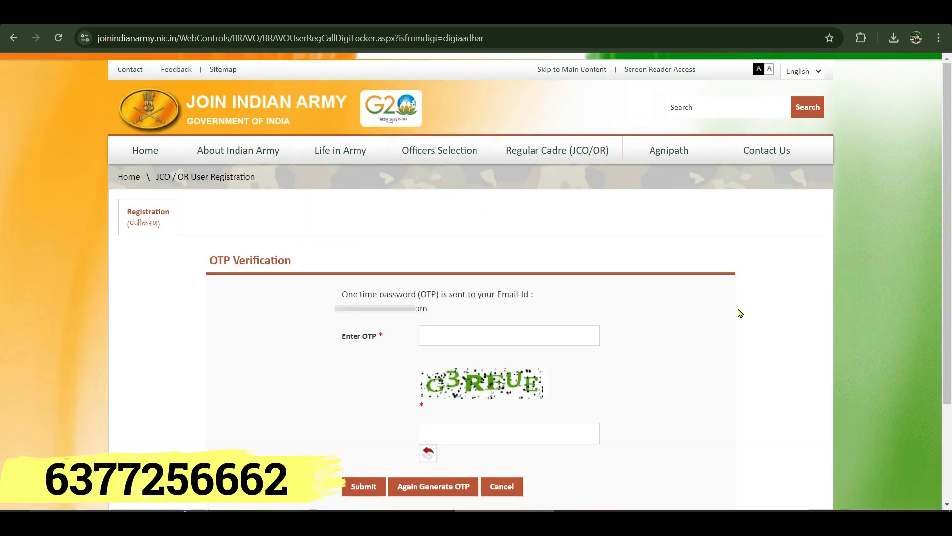
Step: Fill in the emailed one-time password and the captcha, and submit the OTP verification
{"action": "left_click", "coordinate": [486, 333]}
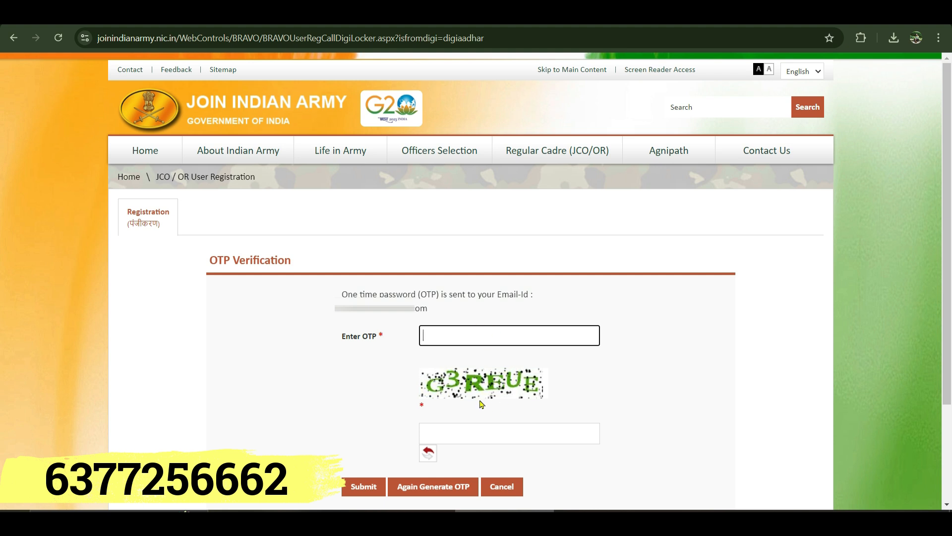
{"action": "left_click", "coordinate": [472, 431]}
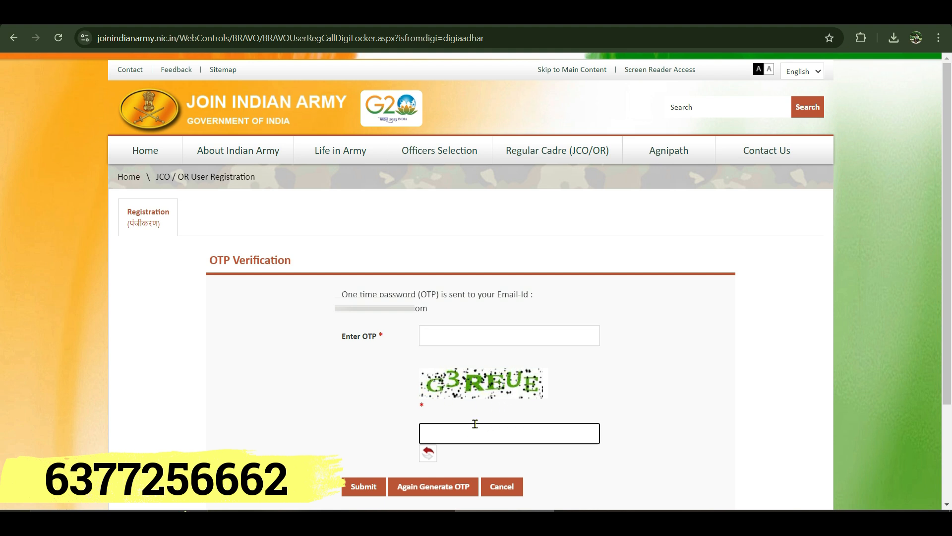
{"action": "left_click", "coordinate": [359, 491]}
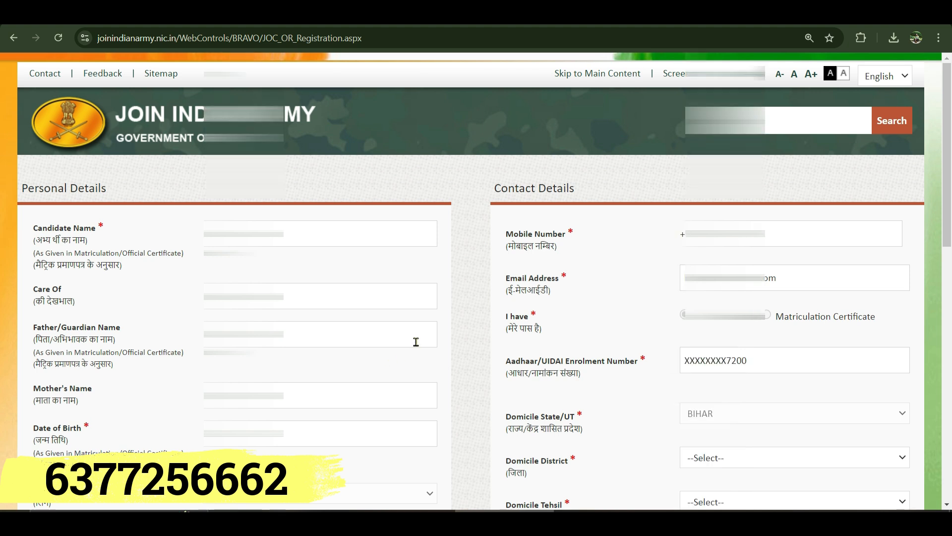
Step: Select the candidate's marital status in the personal details of the registration form
{"action": "scroll", "coordinate": [416, 342], "scroll_direction": "down", "scroll_amount": 3}
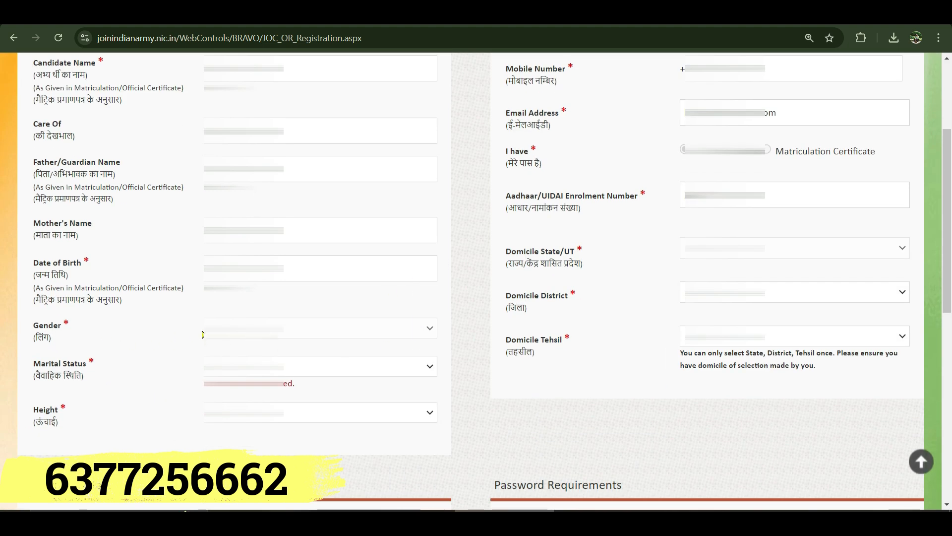
{"action": "left_click", "coordinate": [285, 371]}
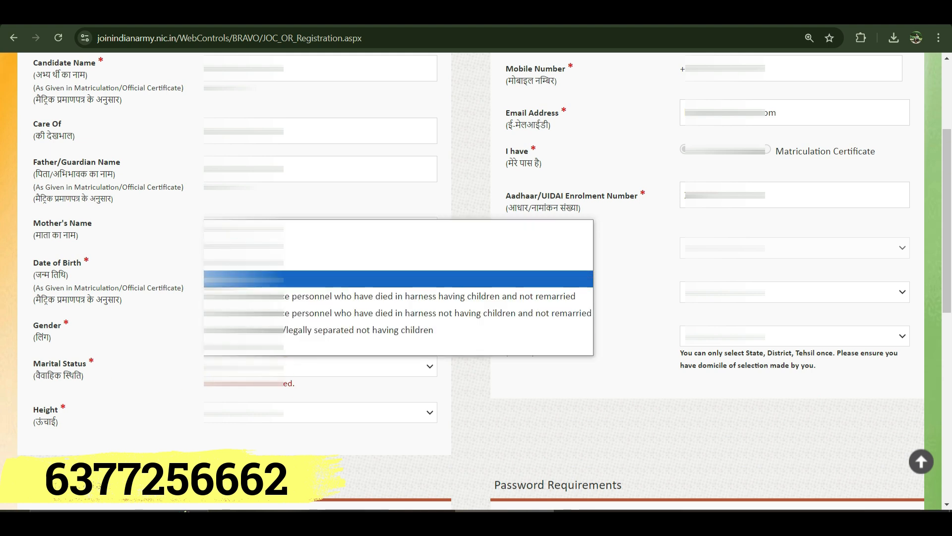
{"action": "key", "text": "Return"}
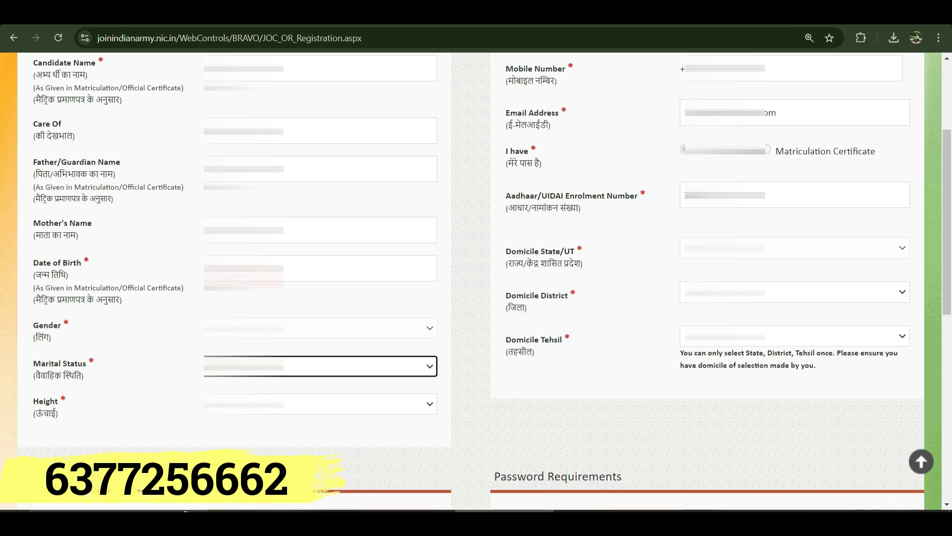
Step: Set the candidate's height to 155 in the personal details
{"action": "left_click", "coordinate": [294, 408]}
{"action": "key", "text": "Down"}
{"action": "key", "text": "Down"}
{"action": "key", "text": "Down"}
{"action": "key", "text": "Down"}
{"action": "key", "text": "Return"}
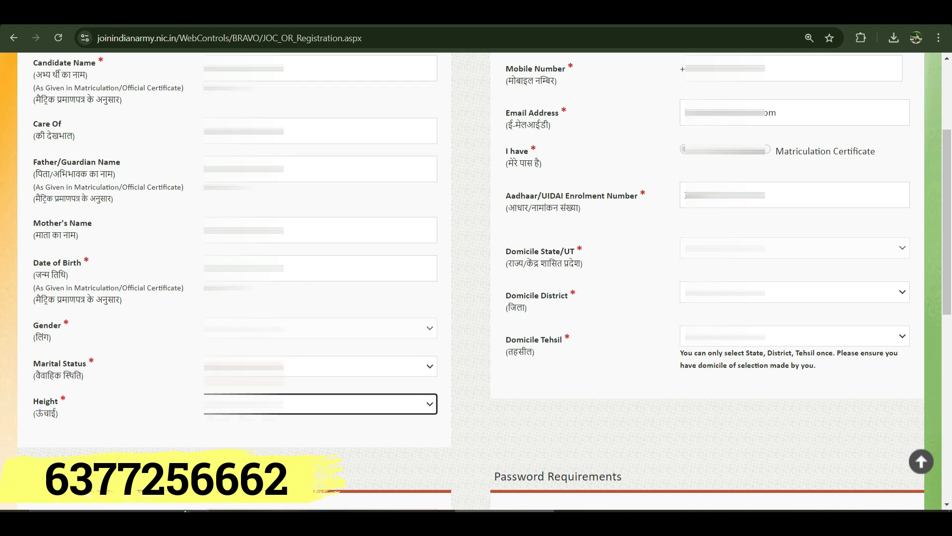
{"action": "left_click", "coordinate": [299, 404]}
{"action": "left_click", "coordinate": [299, 402]}
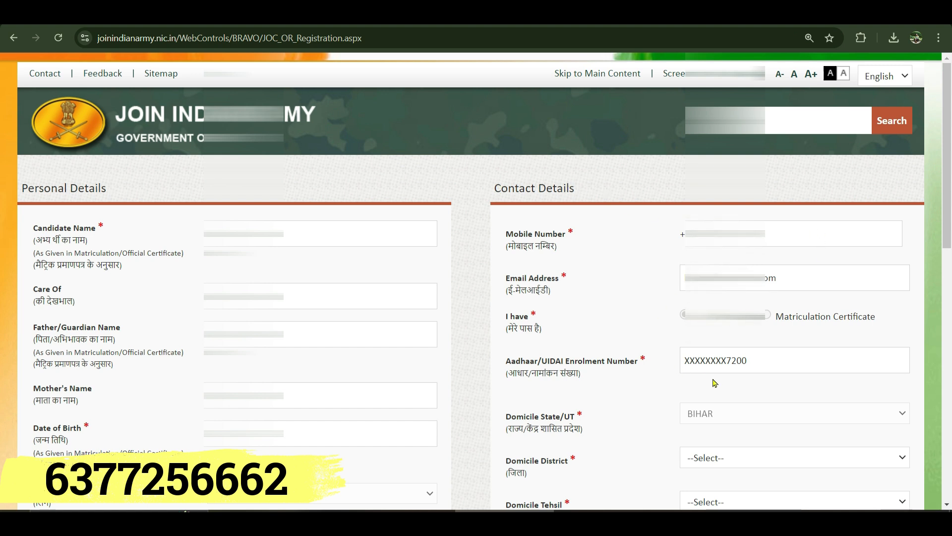
Step: Look at the choices offered for the domicile district and domicile tehsil in the contact details
{"action": "scroll", "coordinate": [722, 384], "scroll_direction": "down", "scroll_amount": 3}
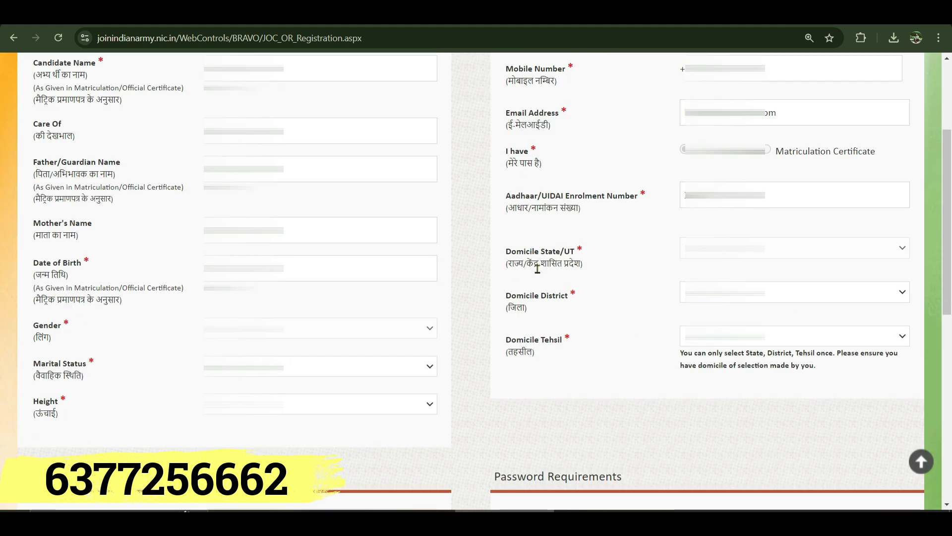
{"action": "left_click", "coordinate": [794, 292]}
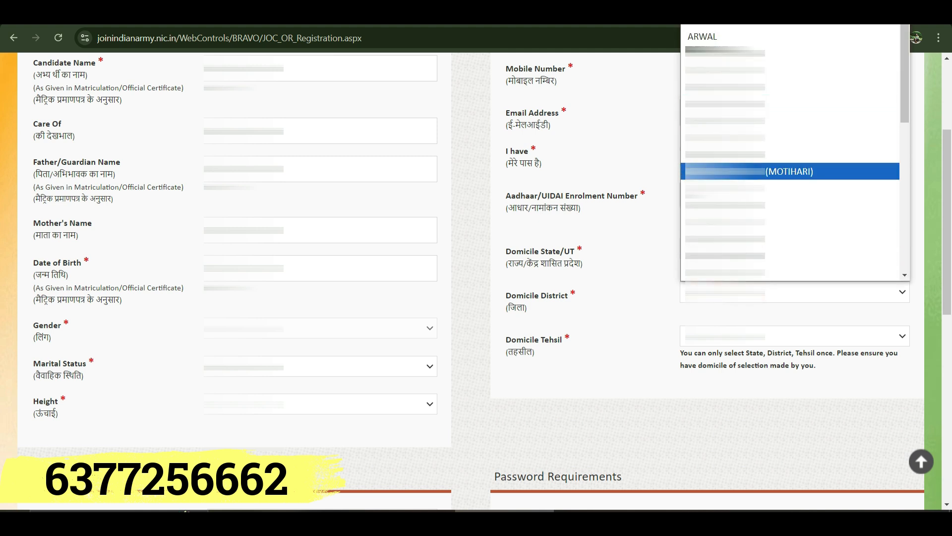
{"action": "left_click", "coordinate": [620, 313]}
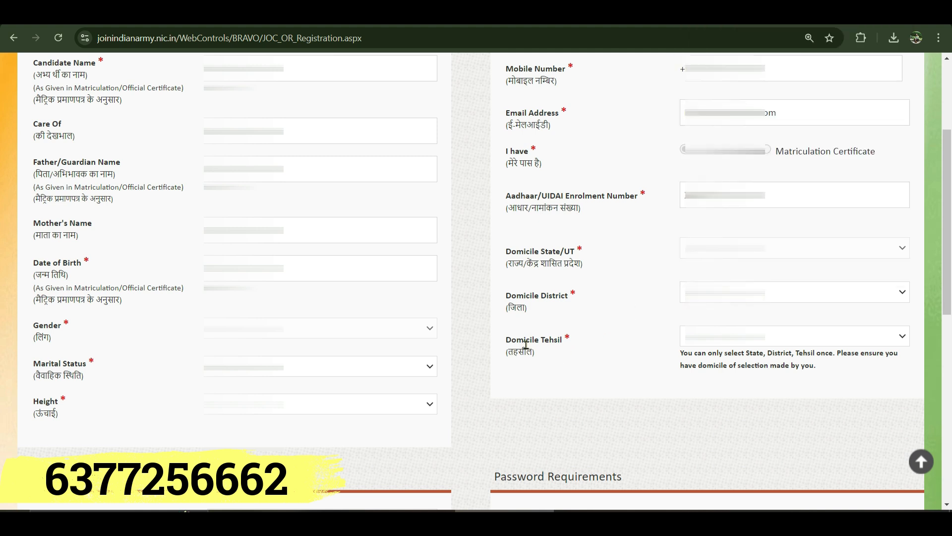
{"action": "left_click", "coordinate": [730, 342]}
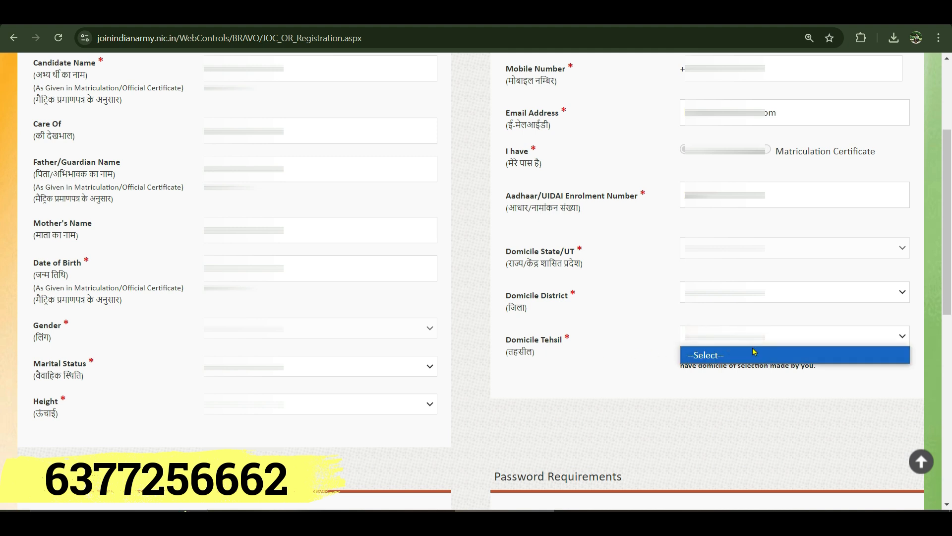
{"action": "left_click", "coordinate": [626, 372]}
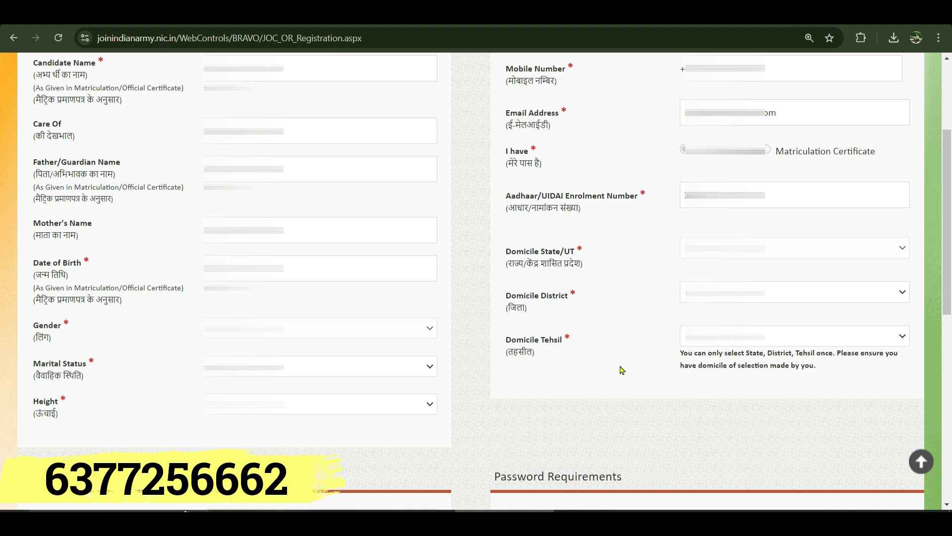
Step: Set the qualifying course to 12th in the education details and mark it as Passed
{"action": "scroll", "coordinate": [622, 371], "scroll_direction": "down", "scroll_amount": 6}
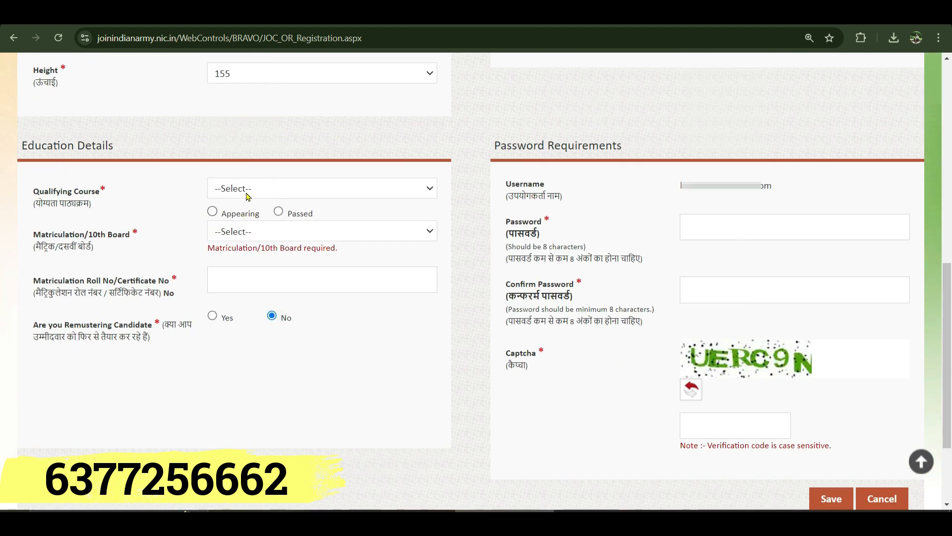
{"action": "left_click", "coordinate": [230, 190]}
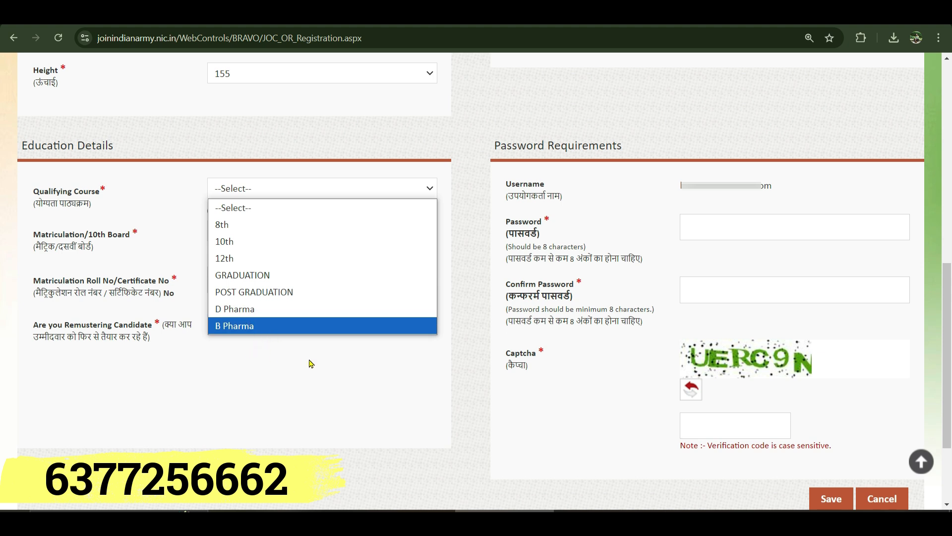
{"action": "left_click", "coordinate": [248, 259]}
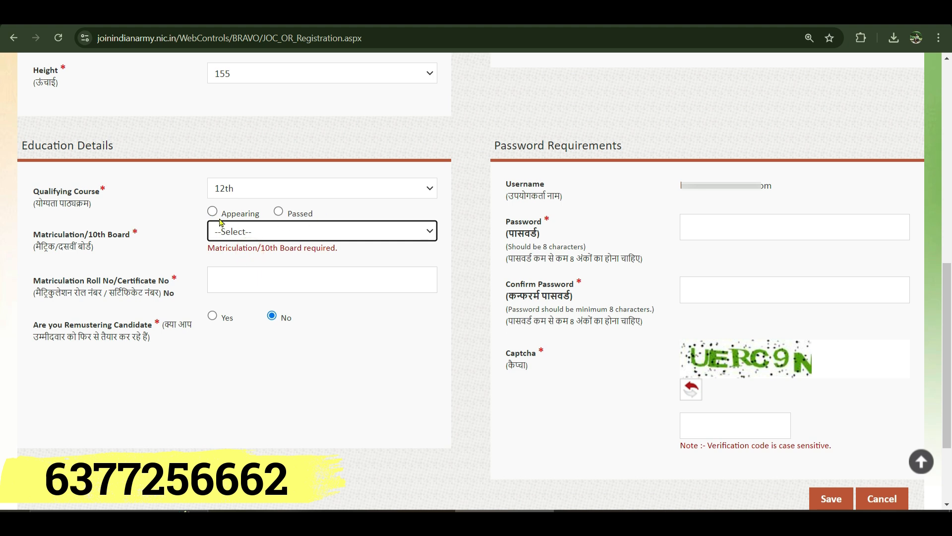
{"action": "left_click", "coordinate": [279, 212]}
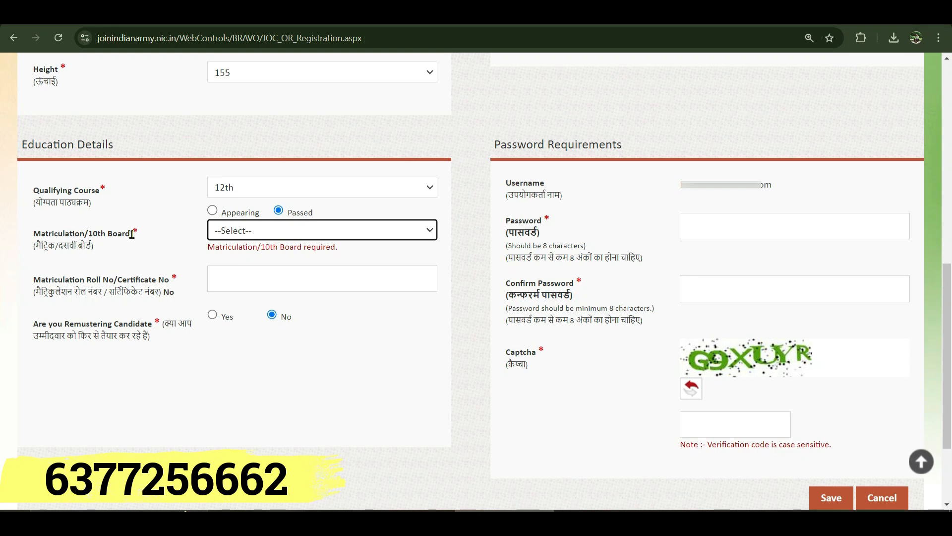
Step: Set the 10th board to STATE BOARD with BIHAR as its state in the education details, and go to the matriculation roll number
{"action": "left_click", "coordinate": [229, 236]}
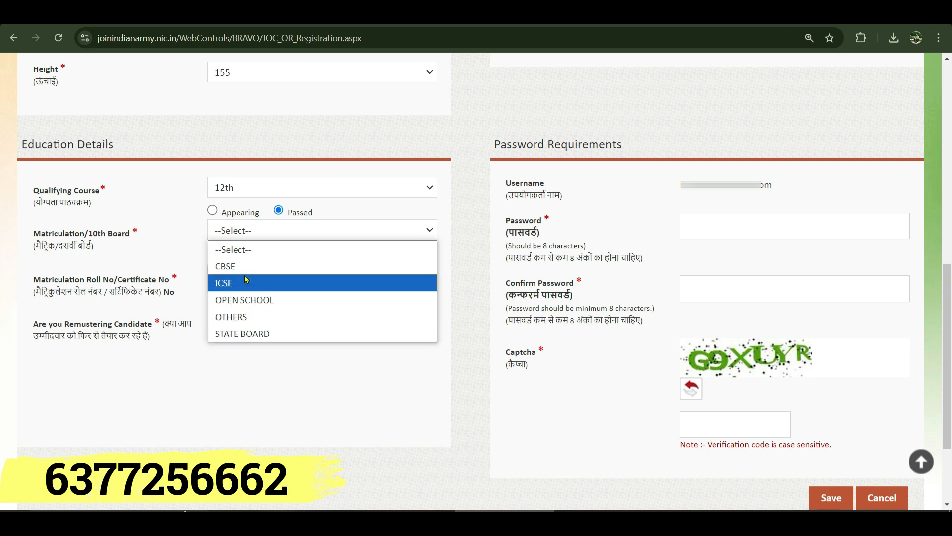
{"action": "left_click", "coordinate": [247, 335]}
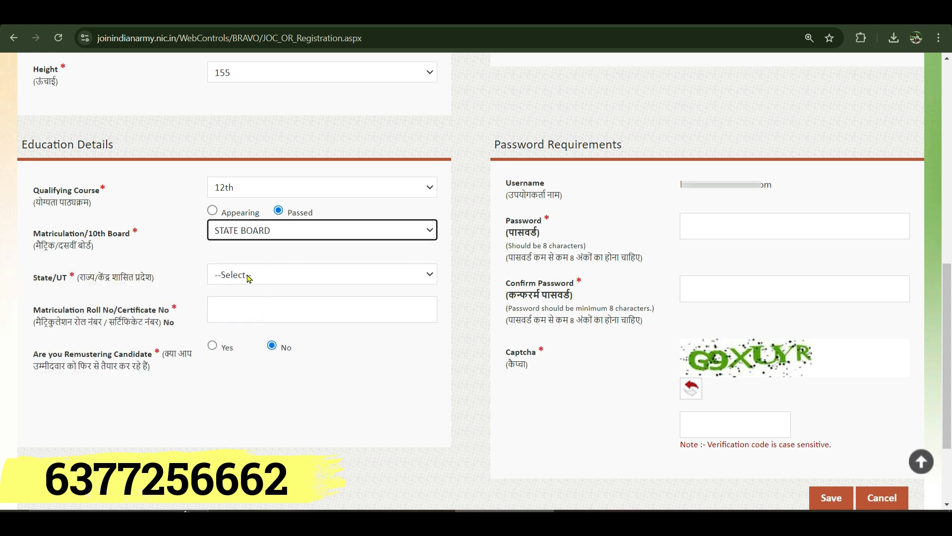
{"action": "left_click", "coordinate": [230, 275]}
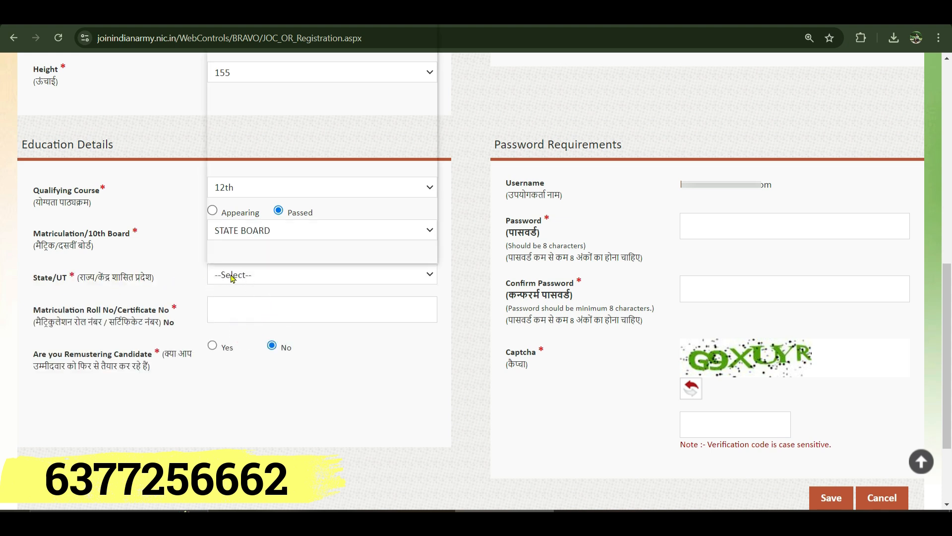
{"action": "left_click", "coordinate": [249, 126]}
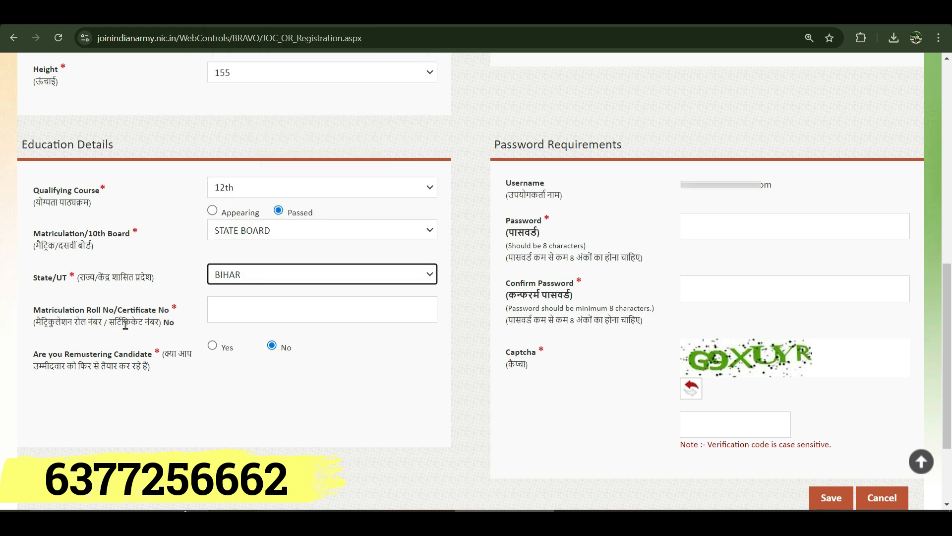
{"action": "left_click", "coordinate": [228, 316]}
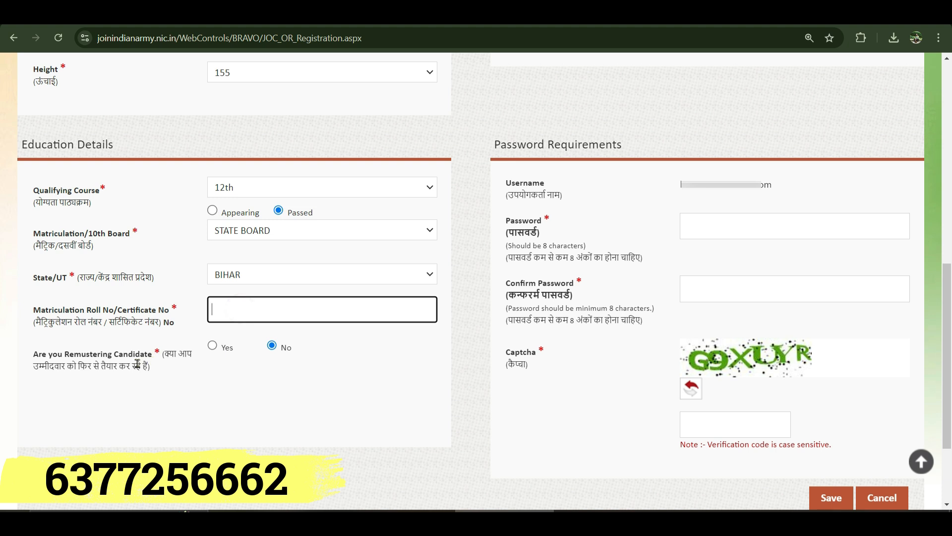
Step: Look at the extra service details requested from a remustering candidate, and set the remustering answer back to No
{"action": "scroll", "coordinate": [190, 406], "scroll_direction": "up", "scroll_amount": 1}
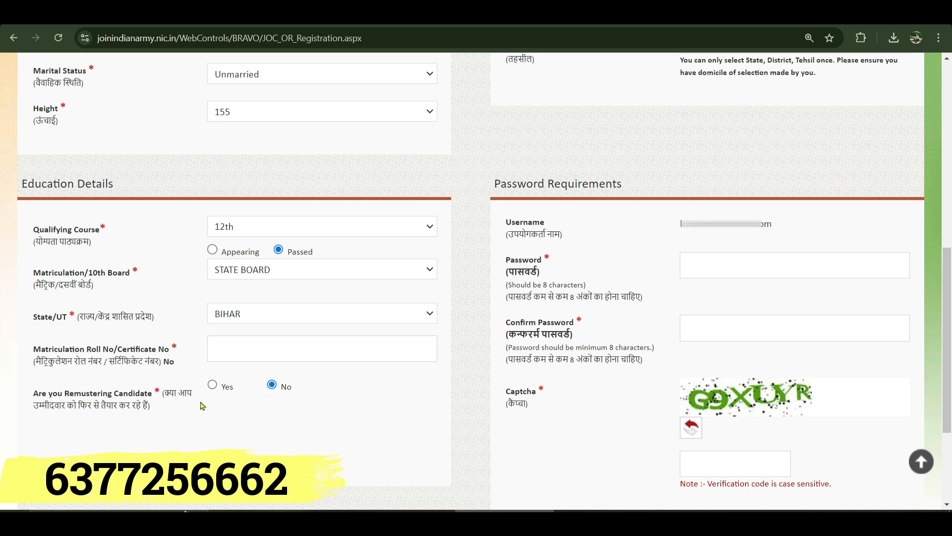
{"action": "left_click", "coordinate": [213, 384]}
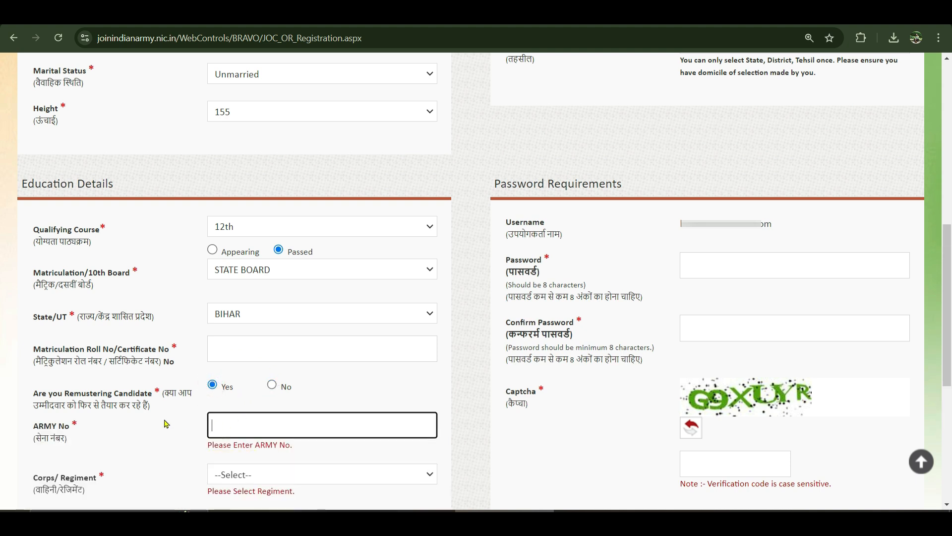
{"action": "scroll", "coordinate": [238, 474], "scroll_direction": "down", "scroll_amount": 3}
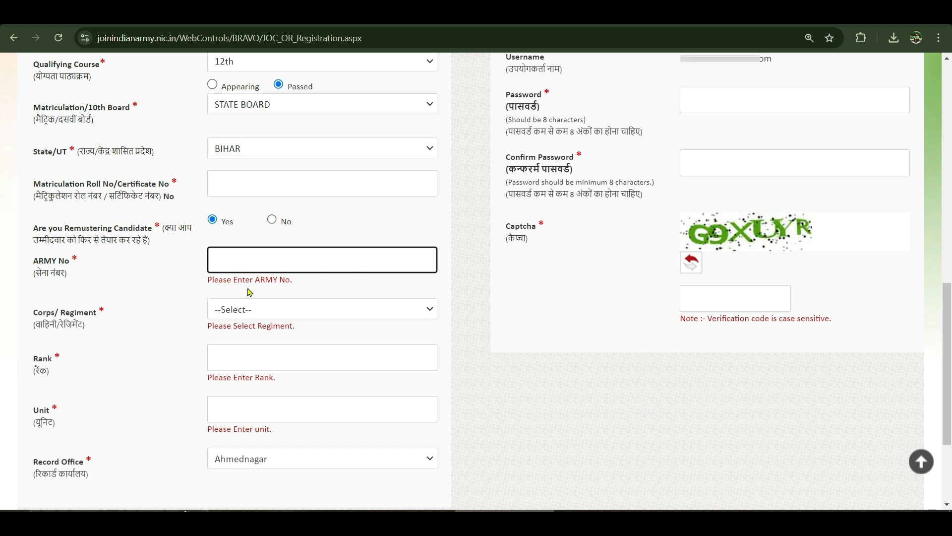
{"action": "left_click", "coordinate": [272, 220]}
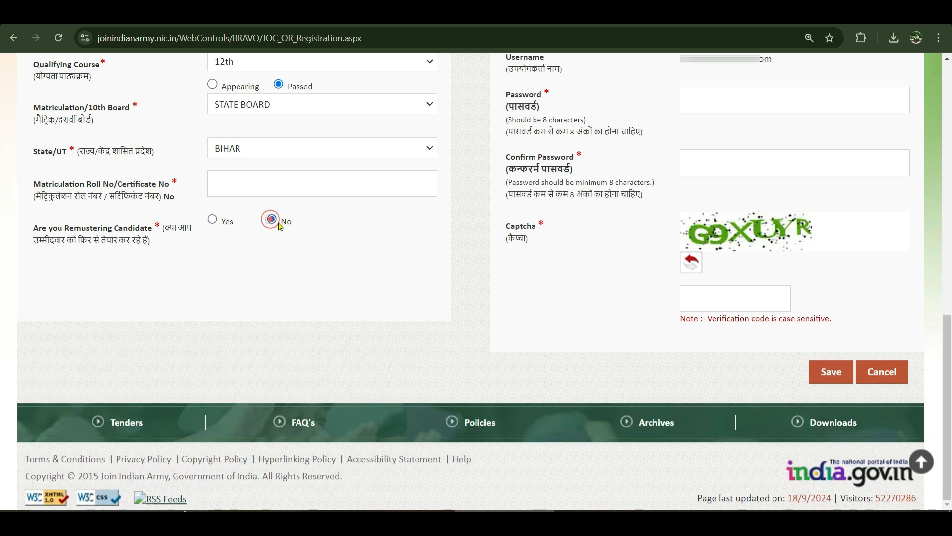
Step: Save the registration form and continue from the success page to the website's home page
{"action": "scroll", "coordinate": [398, 325], "scroll_direction": "up", "scroll_amount": 3}
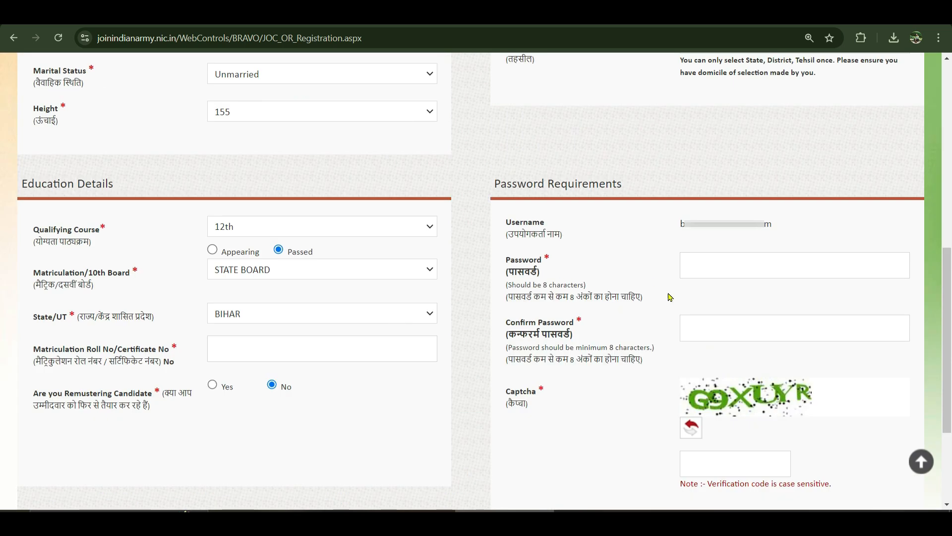
{"action": "left_click", "coordinate": [707, 265]}
{"action": "left_click", "coordinate": [642, 274]}
{"action": "scroll", "coordinate": [735, 449], "scroll_direction": "down", "scroll_amount": 3}
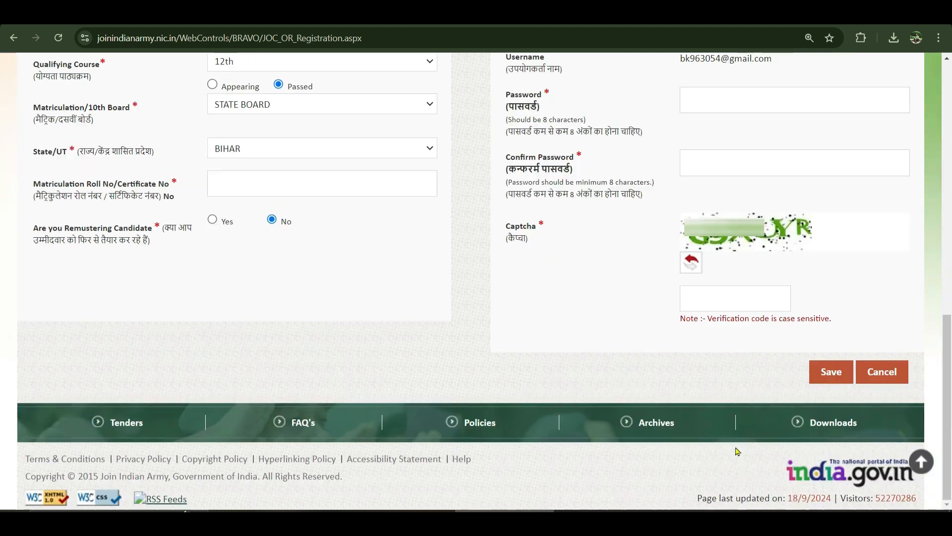
{"action": "left_click", "coordinate": [825, 377]}
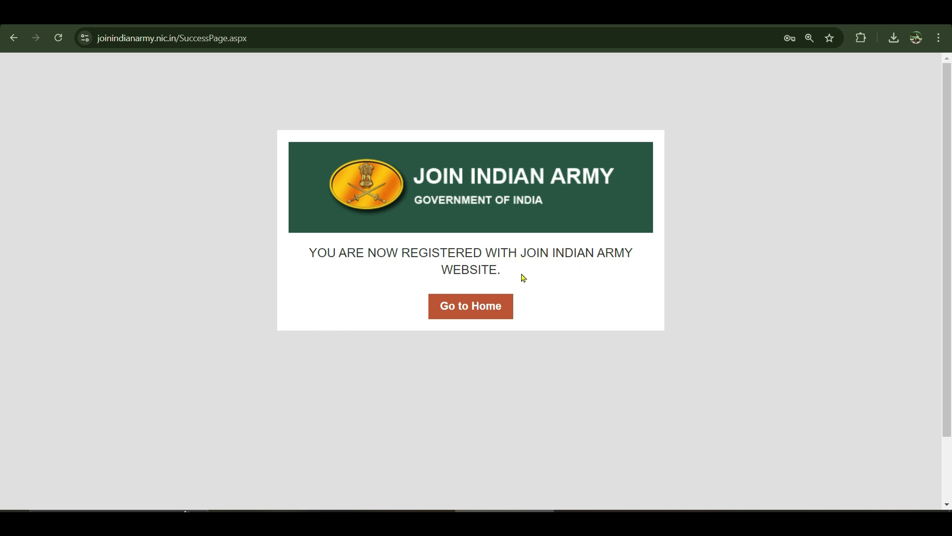
{"action": "left_click", "coordinate": [464, 314]}
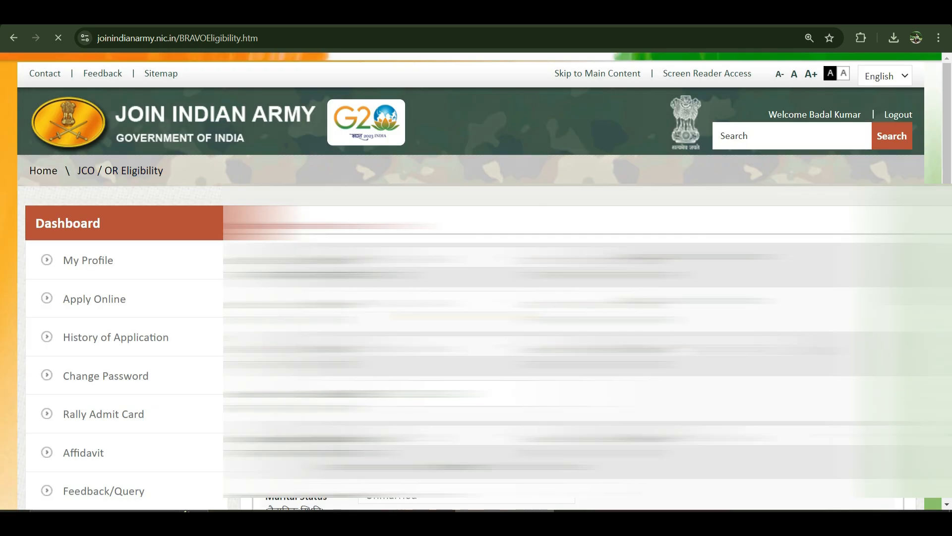
Step: Open the Officers Entry login page and look through its login fields and the options for a forgotten password or username
{"action": "key", "text": "Return"}
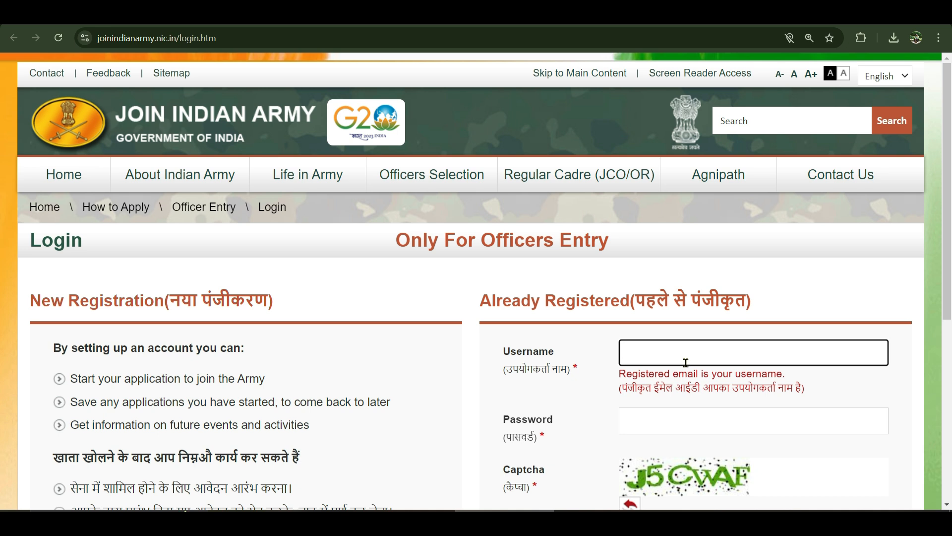
{"action": "scroll", "coordinate": [625, 419], "scroll_direction": "down", "scroll_amount": 3}
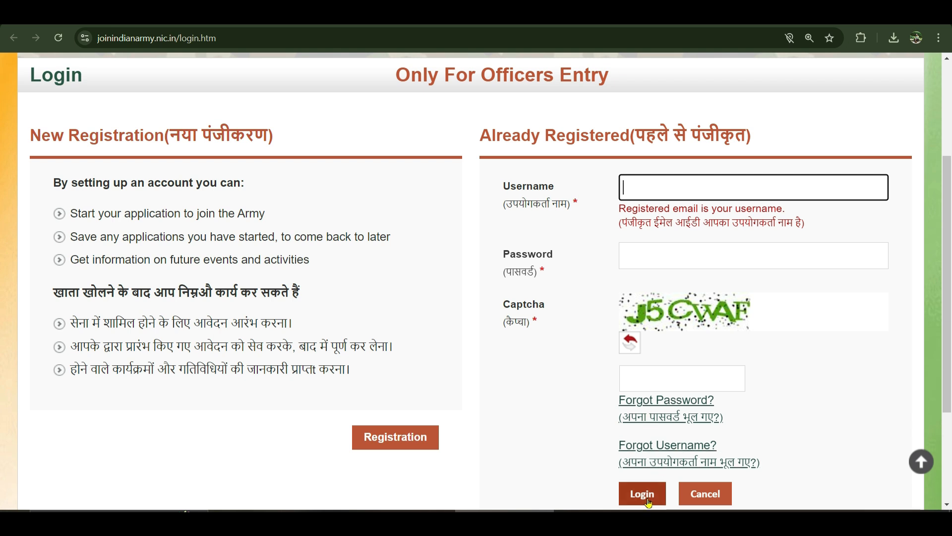
{"action": "scroll", "coordinate": [546, 362], "scroll_direction": "down", "scroll_amount": 3}
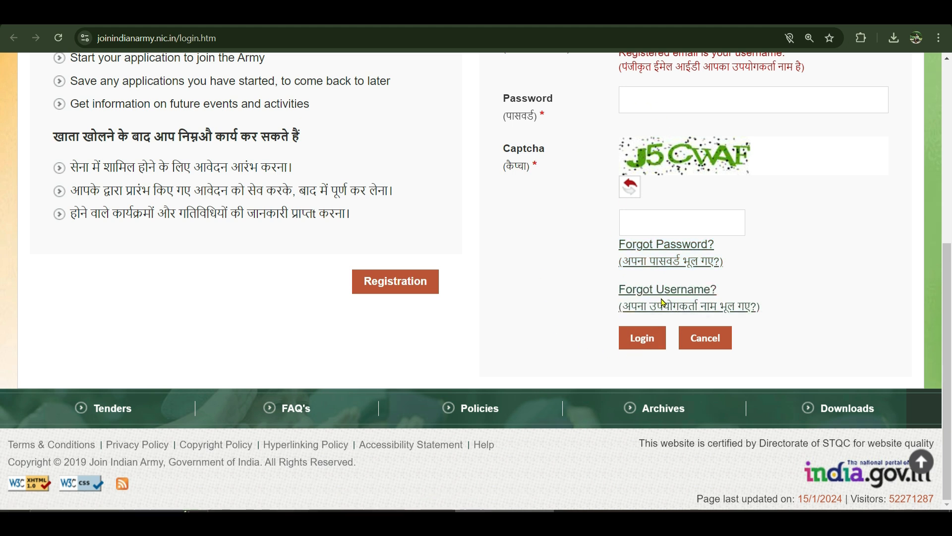
{"action": "scroll", "coordinate": [565, 313], "scroll_direction": "up", "scroll_amount": 3}
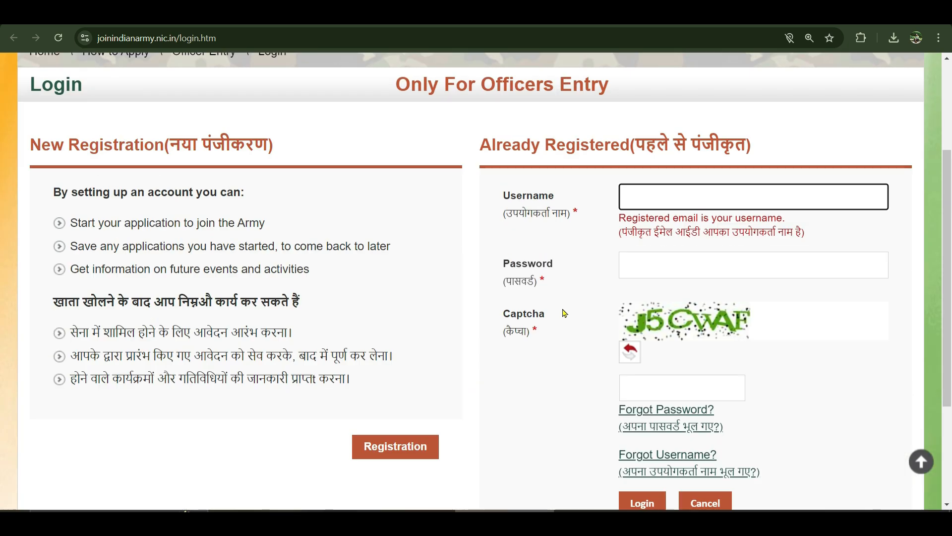
{"action": "scroll", "coordinate": [565, 314], "scroll_direction": "up", "scroll_amount": 3}
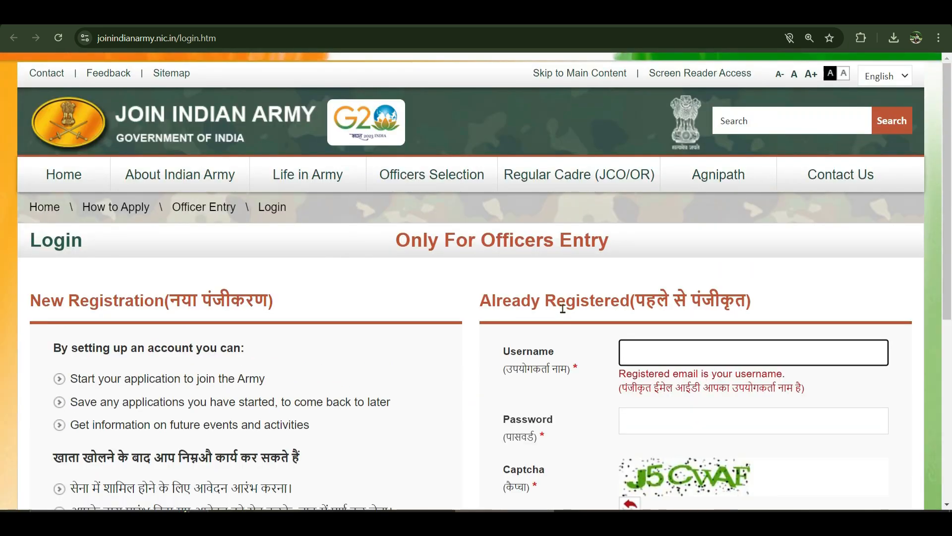